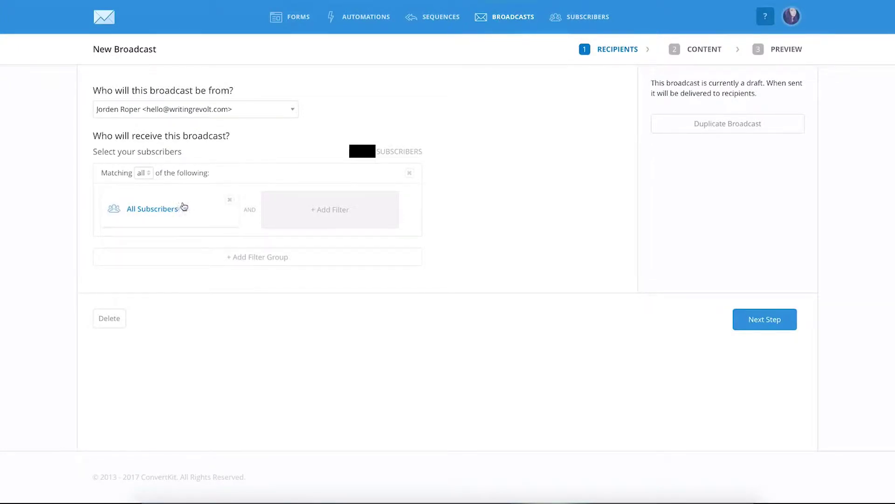
pyautogui.click(182, 206)
pyautogui.click(194, 215)
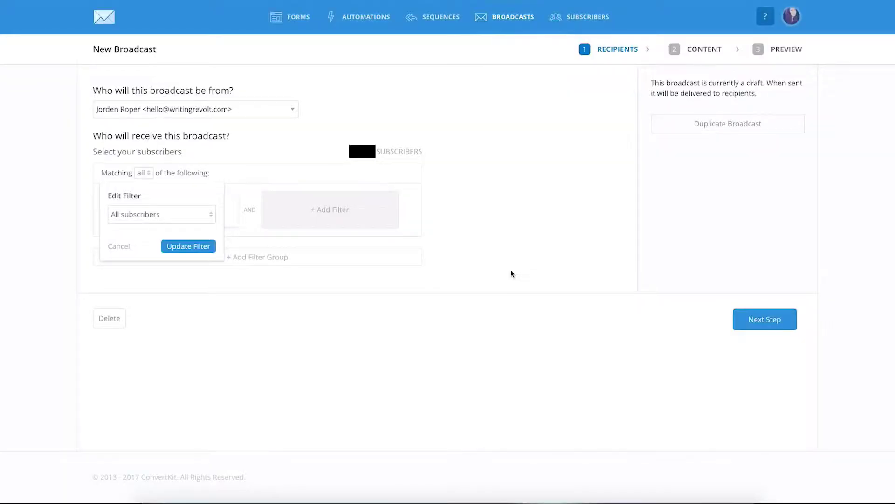
pyautogui.click(187, 216)
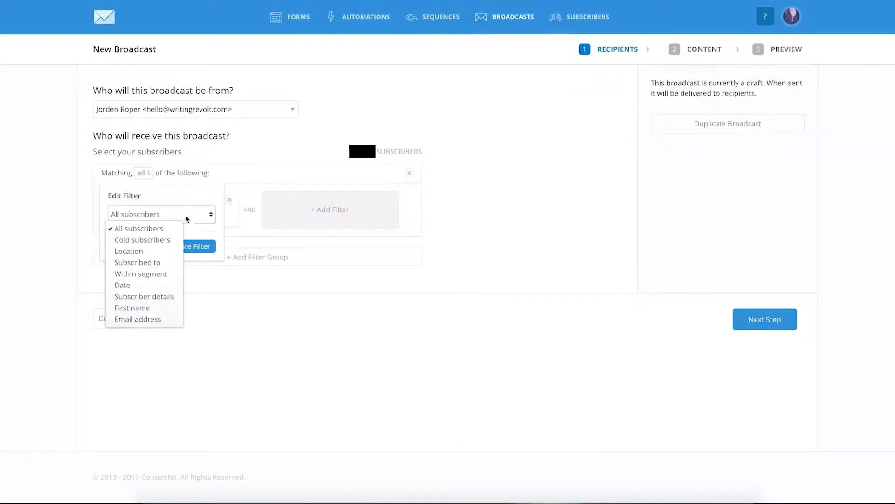
pyautogui.click(164, 263)
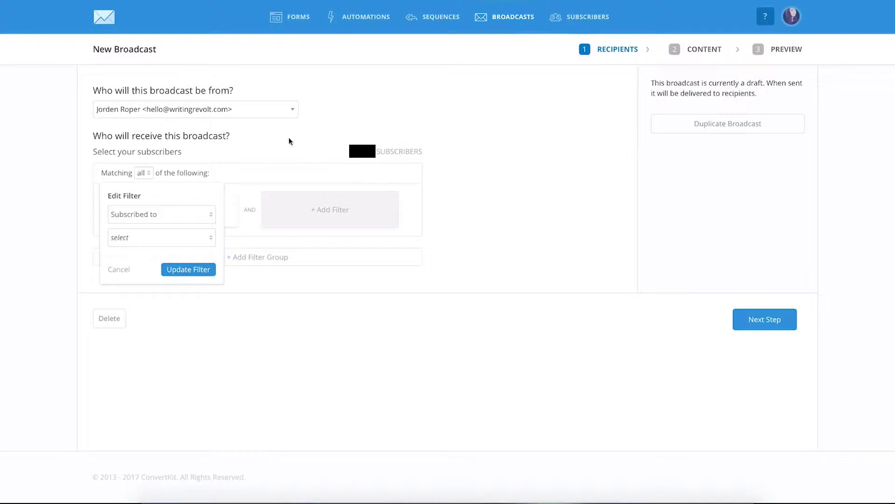
pyautogui.click(119, 269)
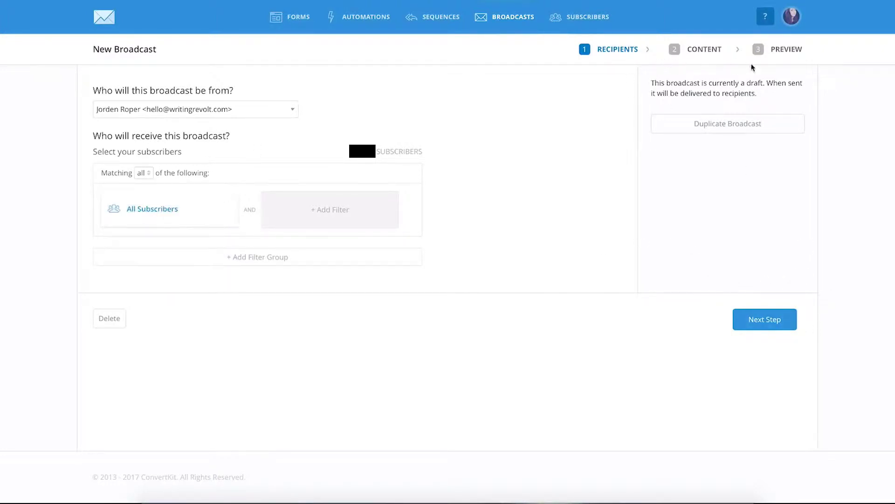
# Proceed to the broadcast's content stage and view the personalization options available for the email body
pyautogui.click(775, 318)
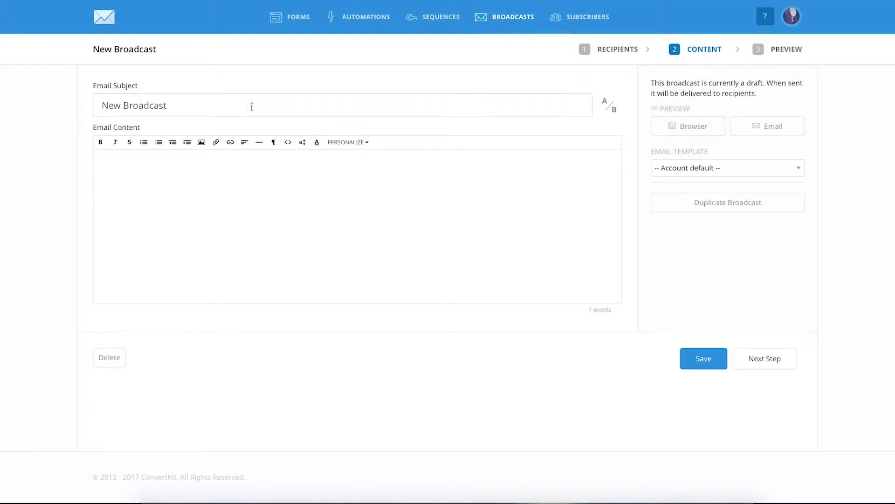
pyautogui.moveTo(181, 105); pyautogui.dragTo(79, 107)
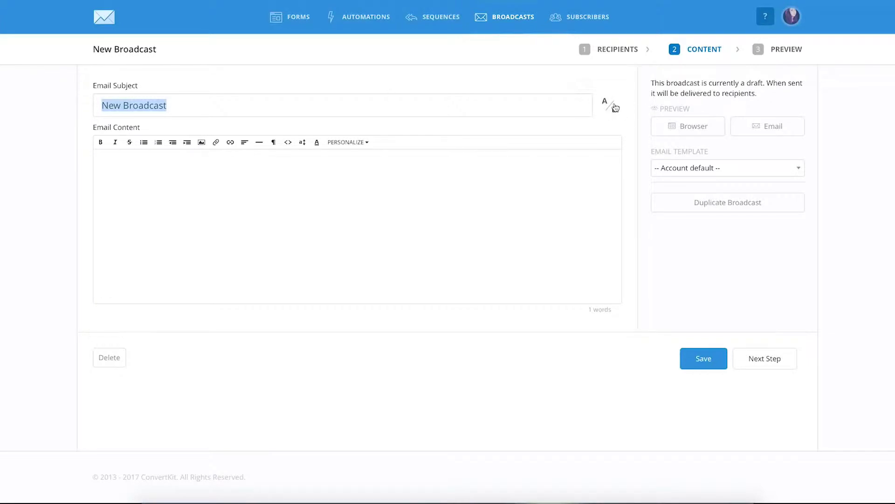
pyautogui.click(234, 173)
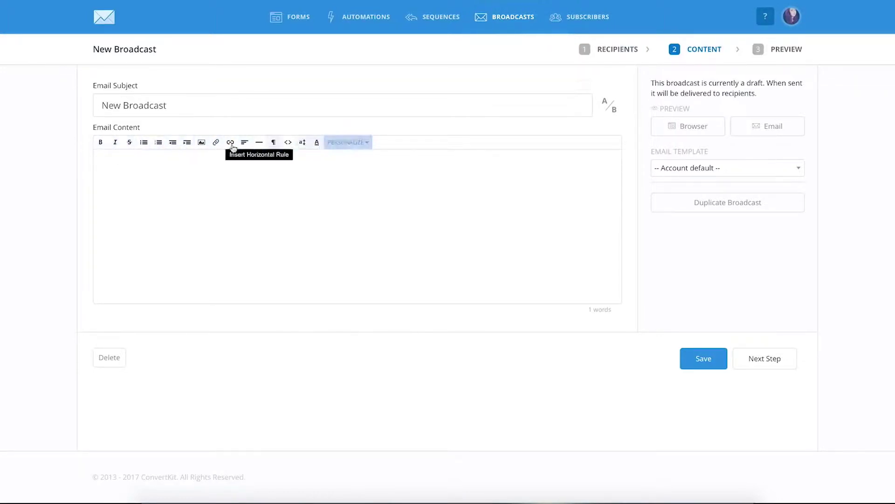
pyautogui.click(359, 145)
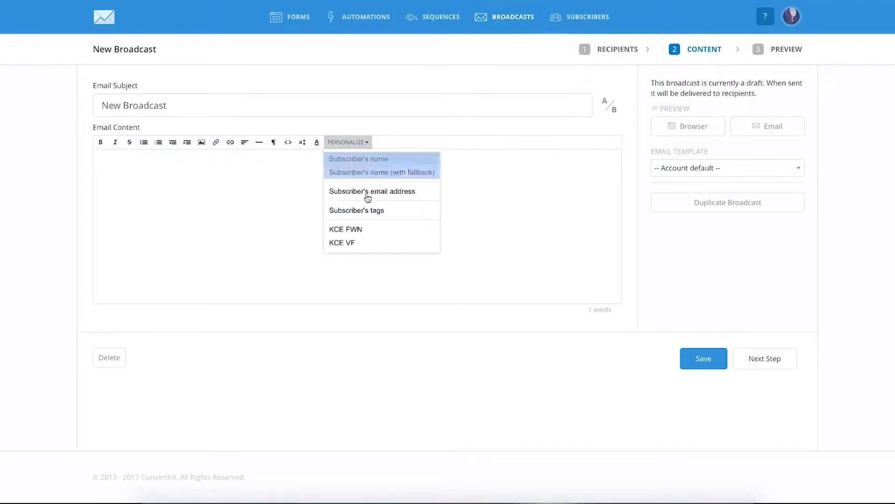
pyautogui.click(462, 185)
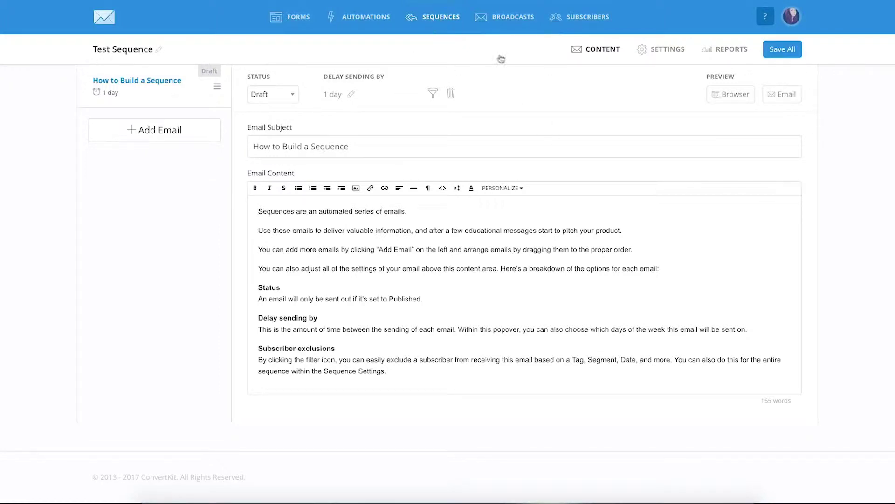
pyautogui.moveTo(412, 371); pyautogui.dragTo(260, 208)
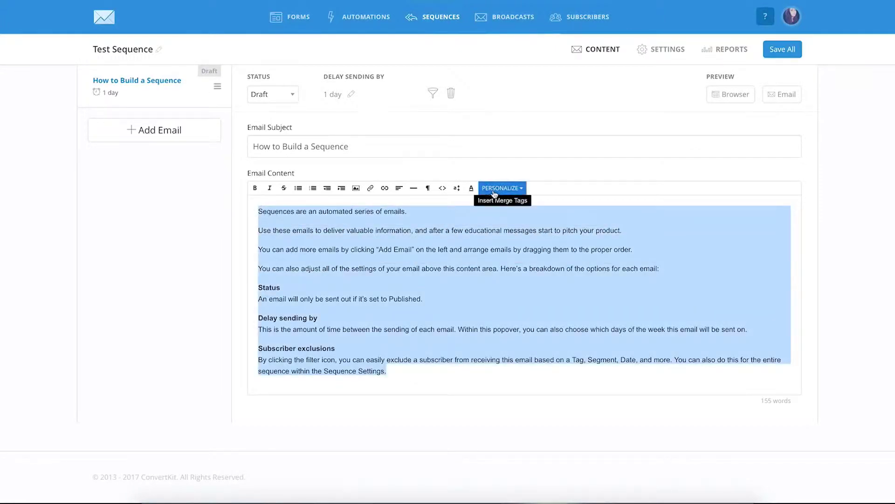
pyautogui.moveTo(356, 146); pyautogui.dragTo(254, 145)
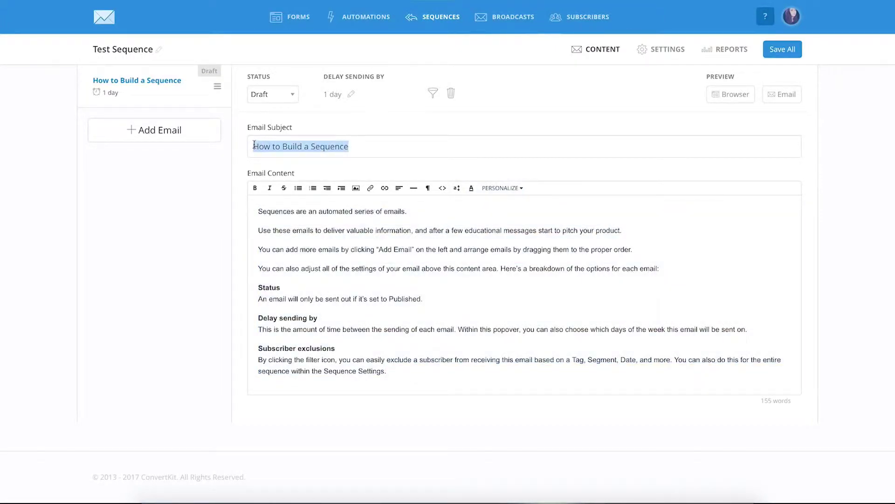
pyautogui.moveTo(412, 373); pyautogui.dragTo(256, 205)
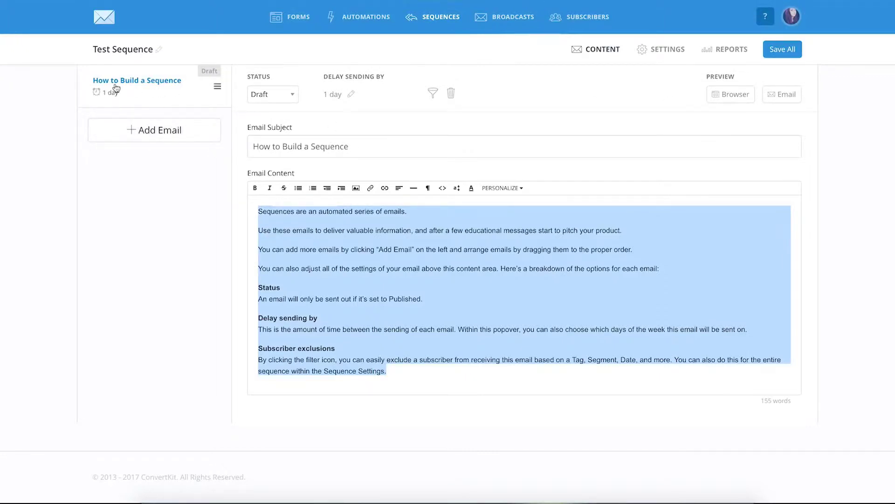
# Add four more emails to the Test Sequence after the "How to Build a Sequence" email
pyautogui.click(154, 130)
pyautogui.click(161, 172)
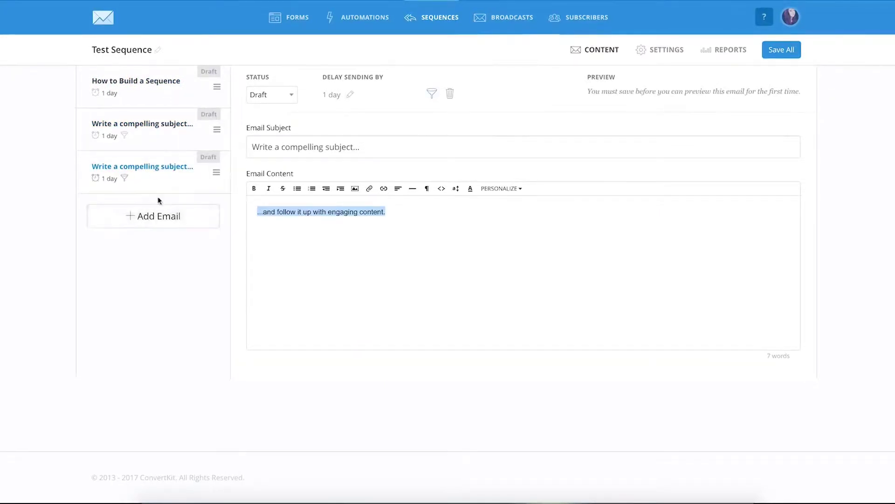
pyautogui.click(168, 219)
pyautogui.click(193, 258)
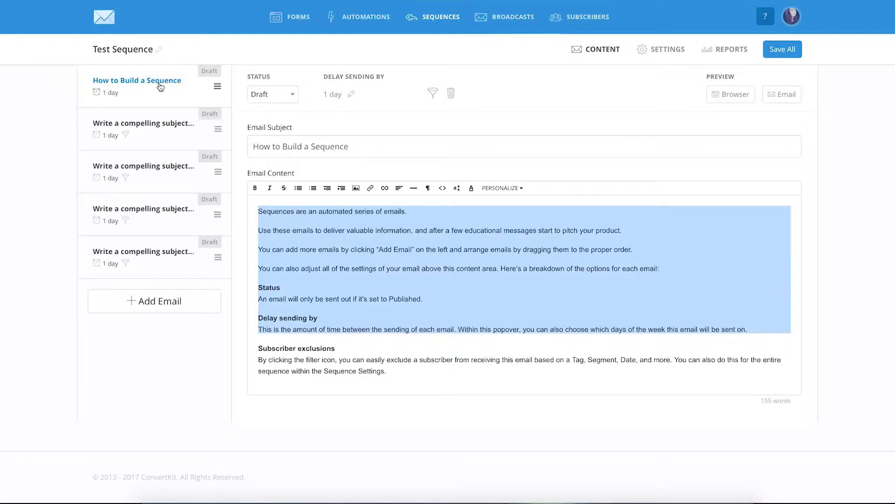
# Set the first email's sending delay to 0 days and change its subject to "Welcome to the course!"
pyautogui.click(349, 95)
pyautogui.click(317, 127)
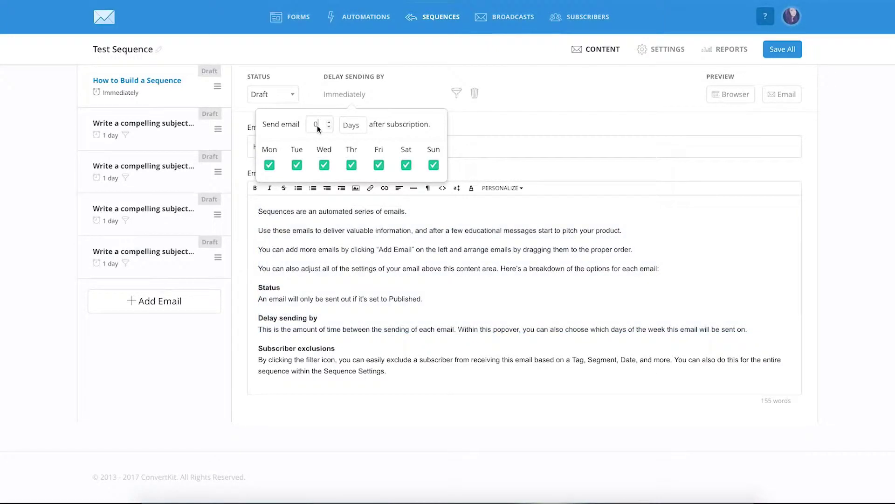
pyautogui.click(502, 147)
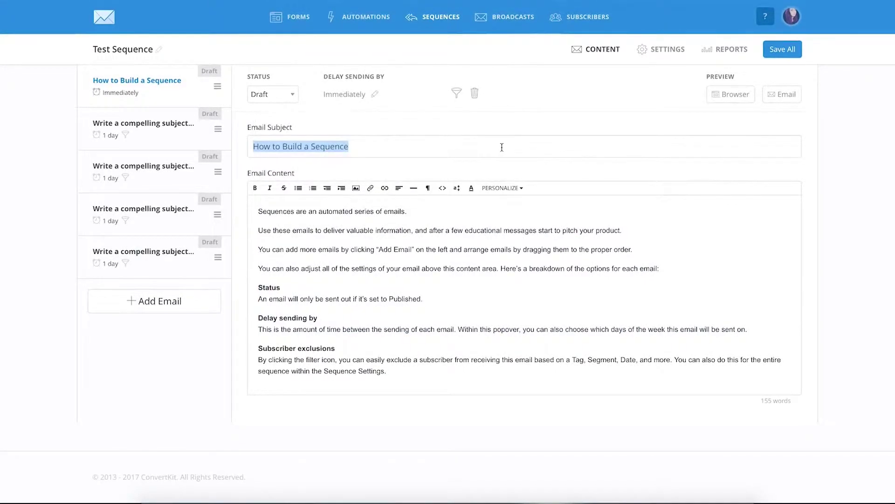
pyautogui.write('Welc')
pyautogui.write('the course!')
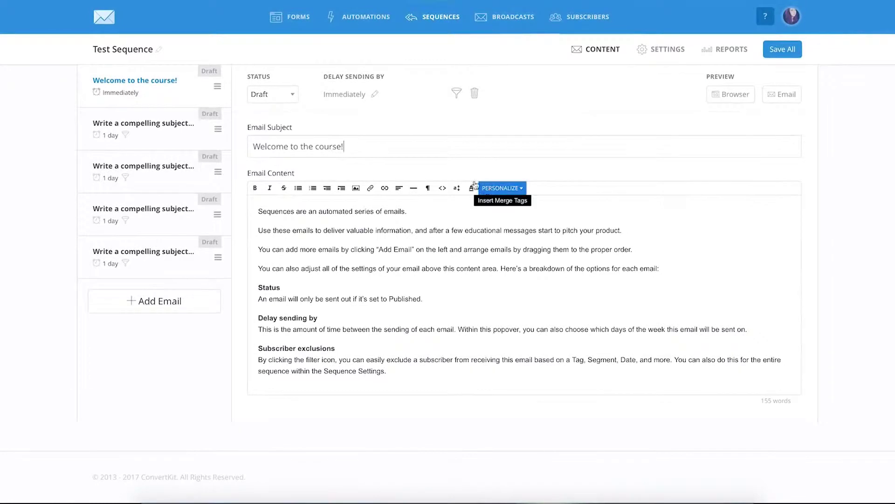
# Change the second email's subject to "Lesson 1:"
pyautogui.click(157, 128)
pyautogui.tripleClick(300, 146)
pyautogui.write('LEsson')
pyautogui.press('BackSpace')
pyautogui.press('BackSpace')
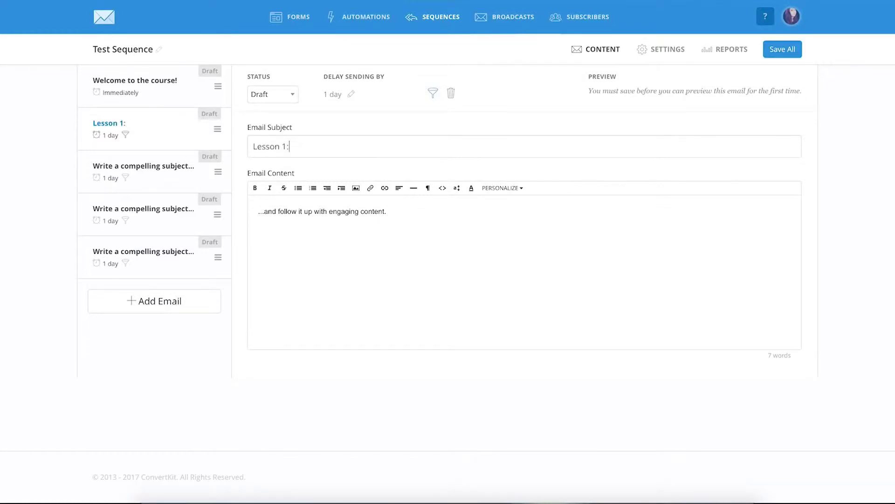
# Change the third email's subject to "Lesson 2:"
pyautogui.click(155, 169)
pyautogui.tripleClick(296, 146)
pyautogui.write('Lesson 2')
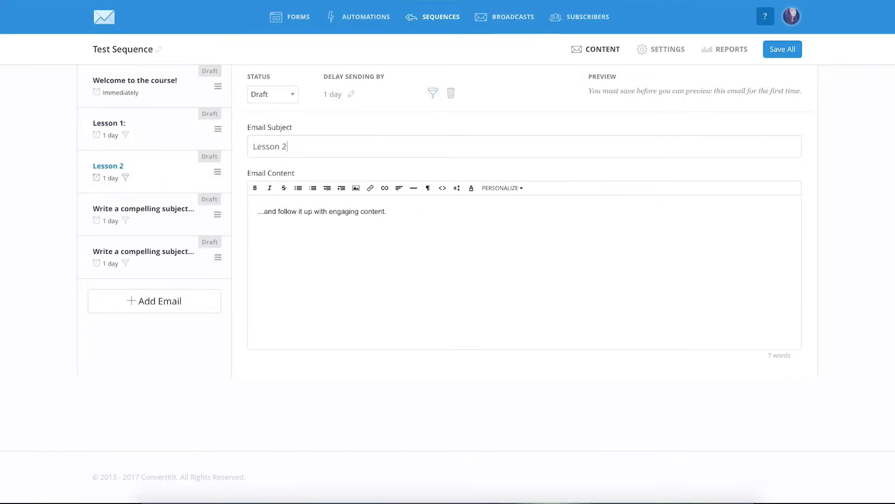
pyautogui.click(160, 133)
pyautogui.click(166, 100)
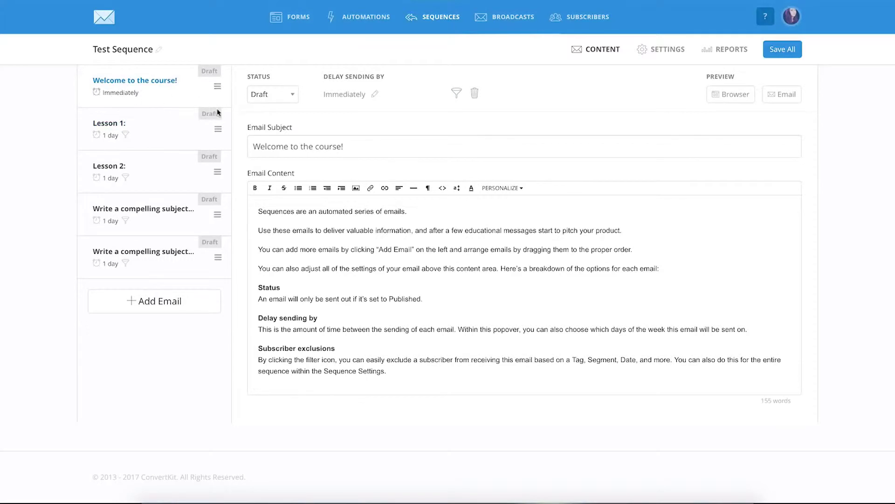
pyautogui.click(149, 128)
pyautogui.click(154, 167)
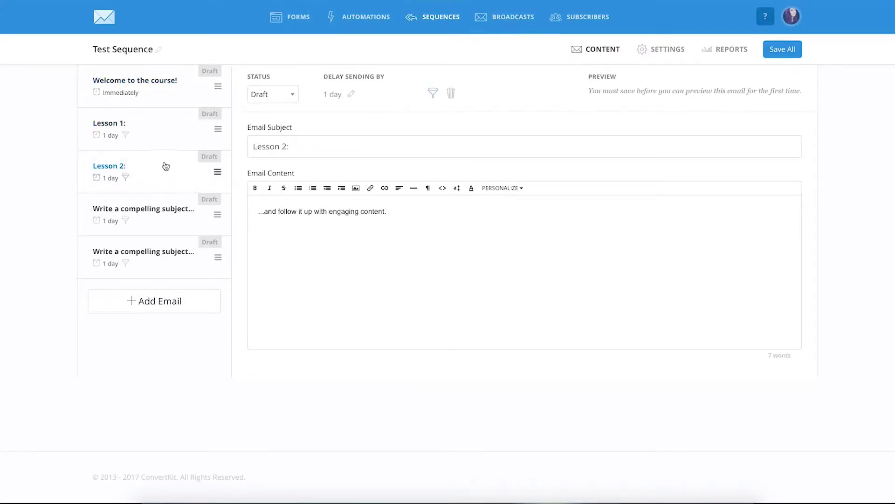
pyautogui.click(166, 125)
# Open the subscriber exclusion filter for the "Welcome to the course!" email
pyautogui.click(171, 95)
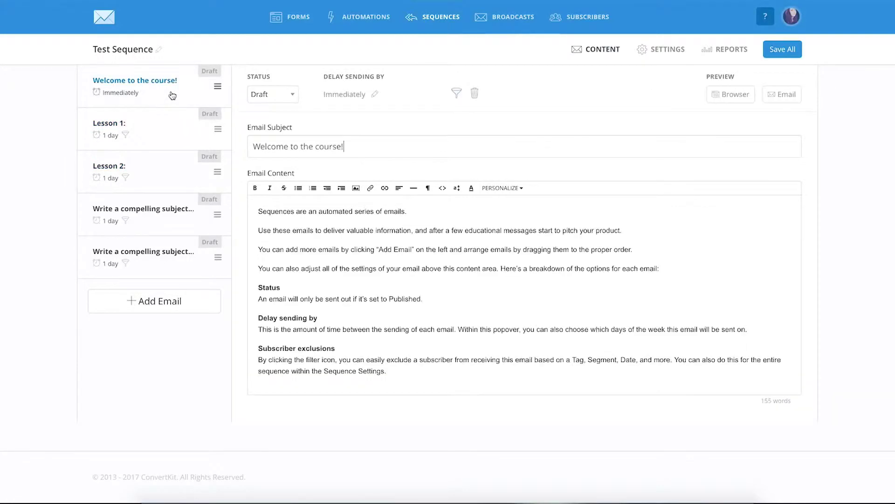
pyautogui.click(457, 95)
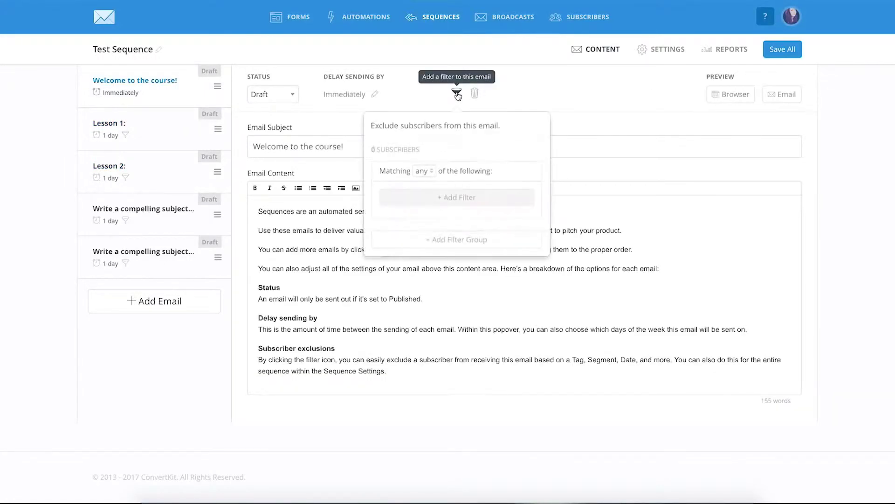